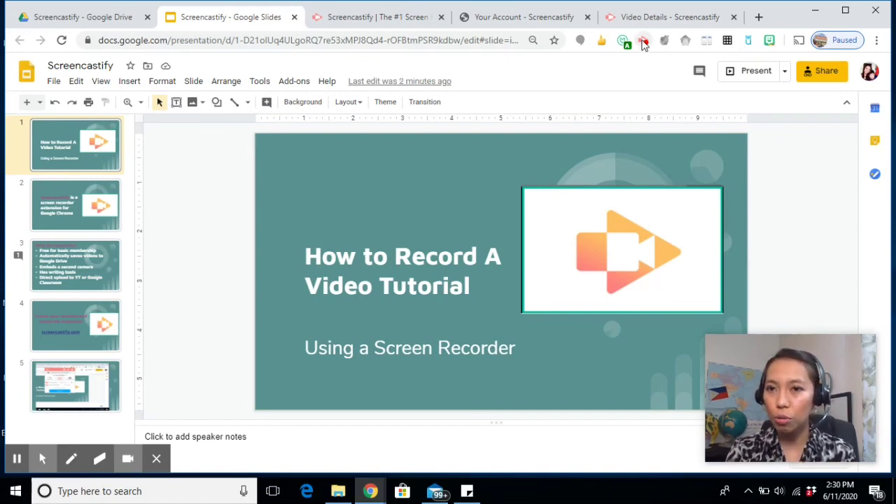
- Present the deck full screen, opening on slide 1, the title slide
mouse_move(755, 353)
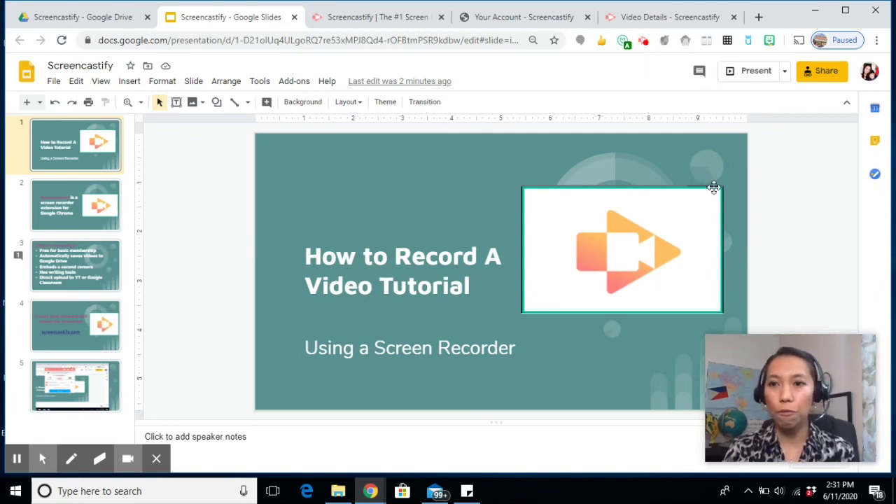
left_click(752, 72)
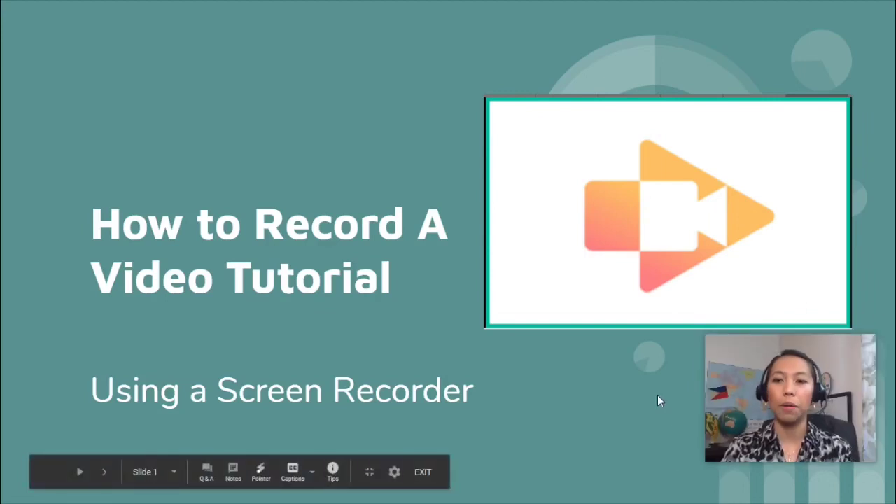
- Advance to slide 2, which describes Screencastify as a Chrome screen recorder extension
mouse_move(817, 385)
left_mouse_down()
mouse_move(821, 399)
mouse_move(747, 126)
mouse_move(802, 67)
mouse_move(7, 70)
mouse_move(84, 55)
mouse_move(883, 367)
mouse_move(815, 407)
mouse_move(812, 391)
left_mouse_up()
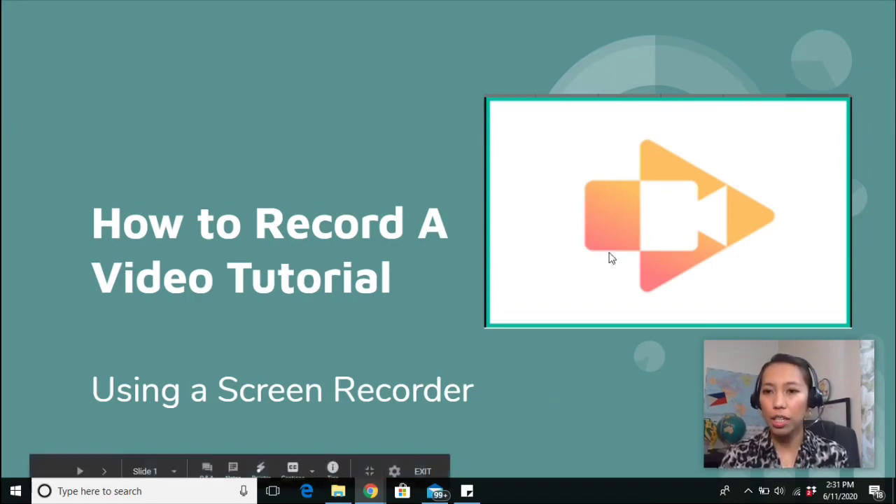
left_click(105, 472)
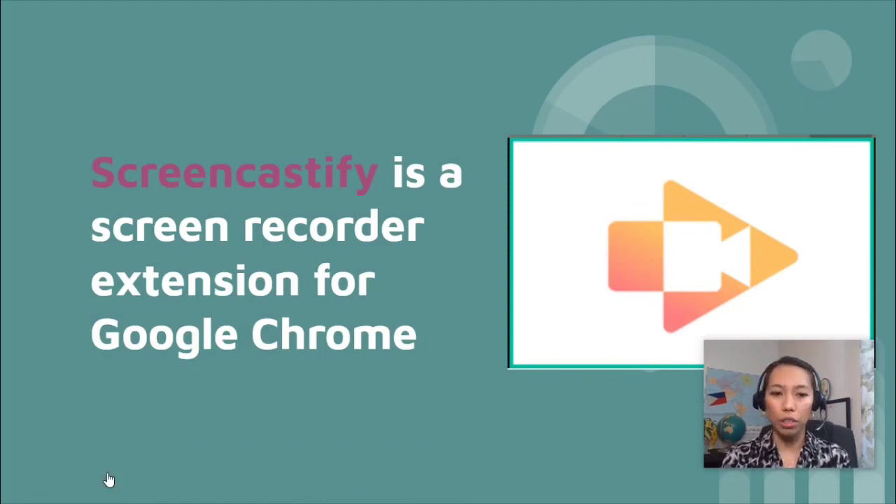
- Advance the slideshow to slide 3, 'Why Screencastify?', with the right arrow key
key("Right")
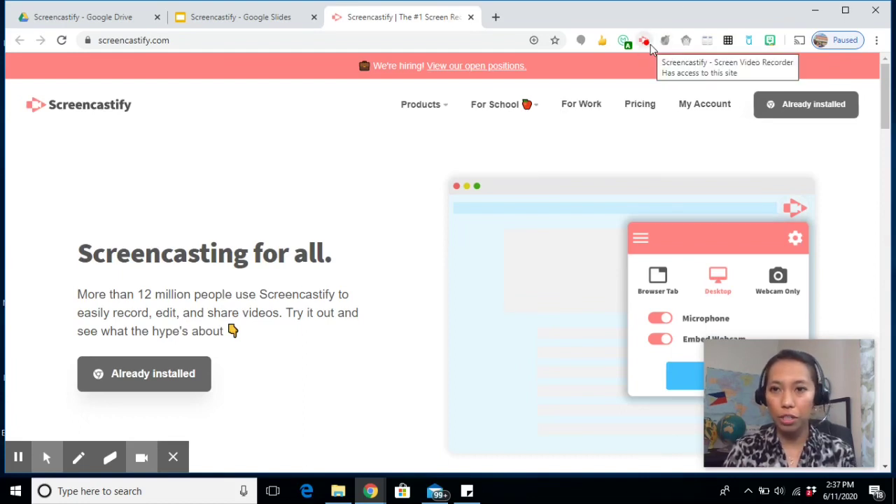
- Return to Google Slides and present from slide 5, ending on the slide 4 account-creation slide
left_click(250, 26)
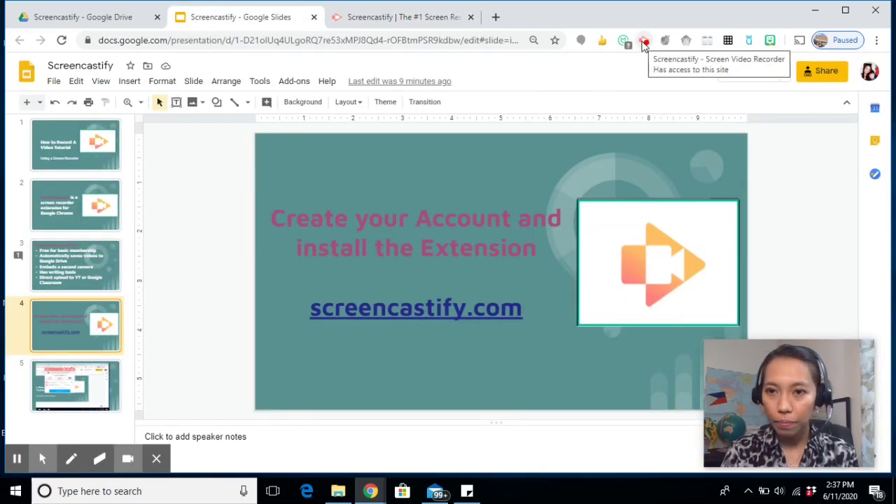
left_click(89, 396)
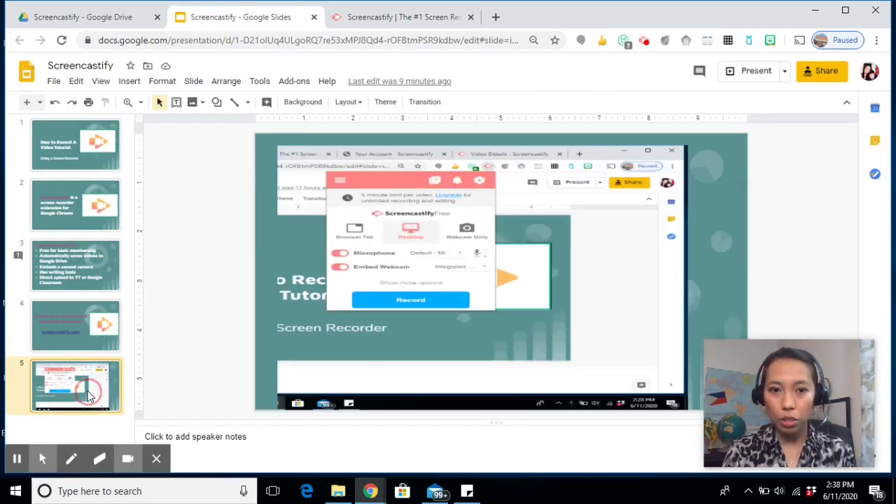
left_click(749, 71)
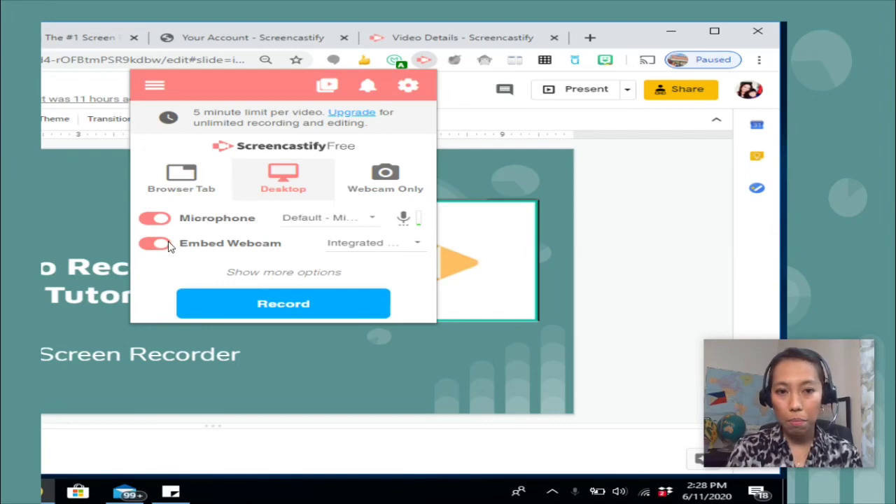
mouse_move(672, 424)
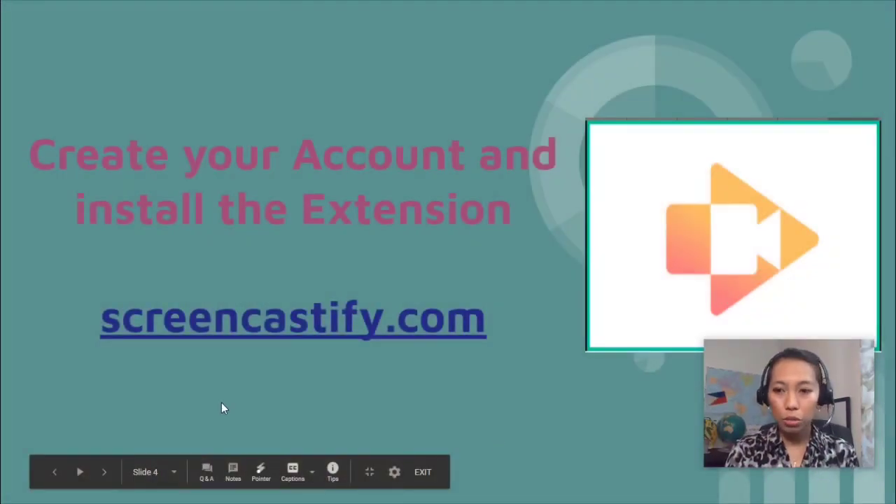
- Exit the slideshow and toggle the Focus Mouse spotlight, click highlighting and zoom cursor effects
key("Escape")
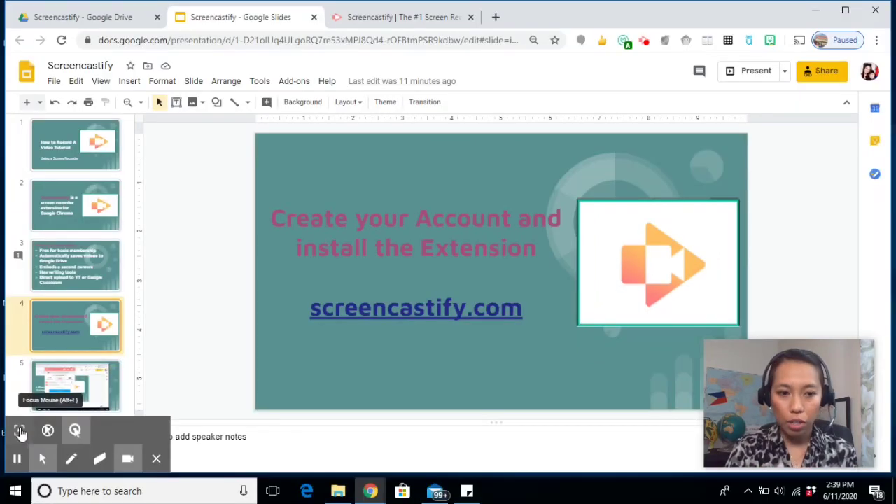
left_click(19, 431)
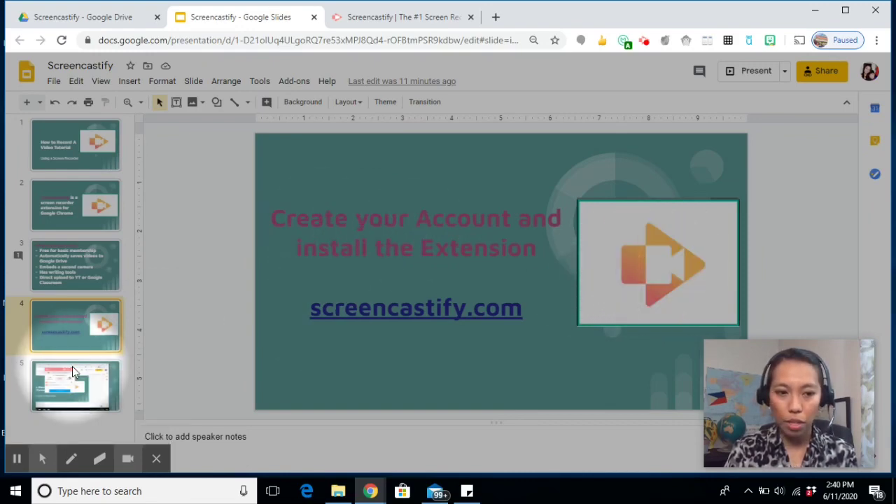
mouse_move(42, 459)
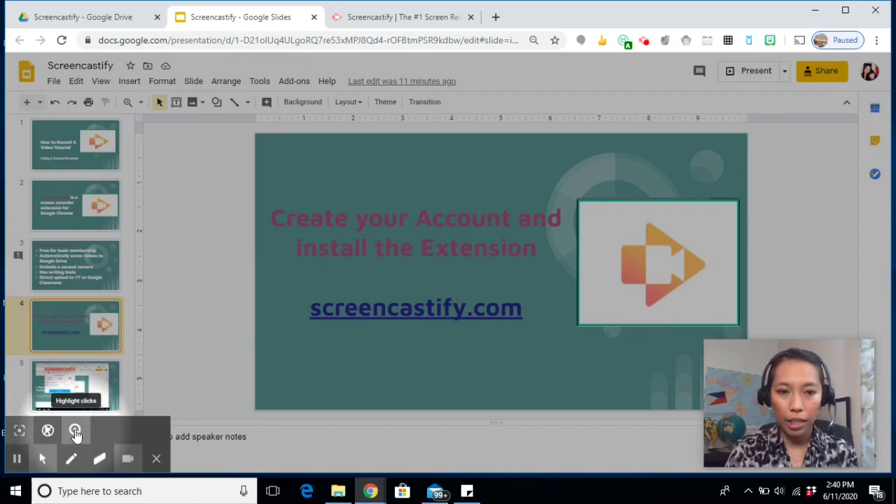
left_click(76, 431)
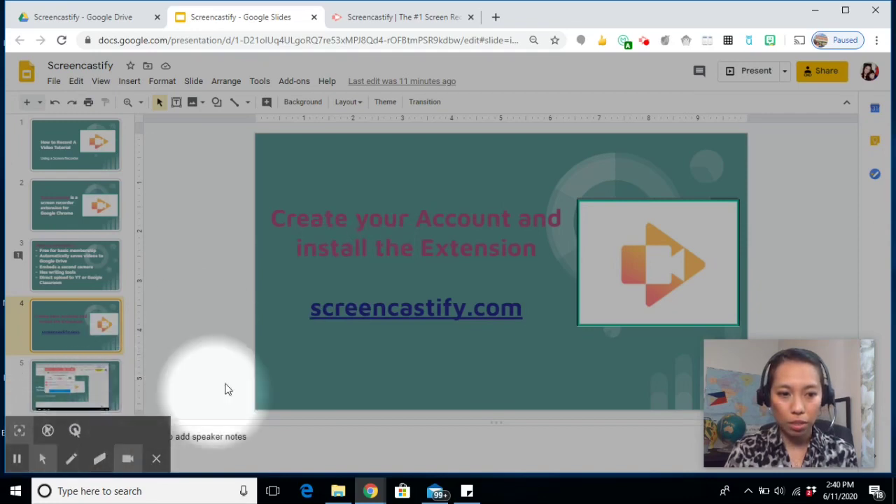
left_click(20, 432)
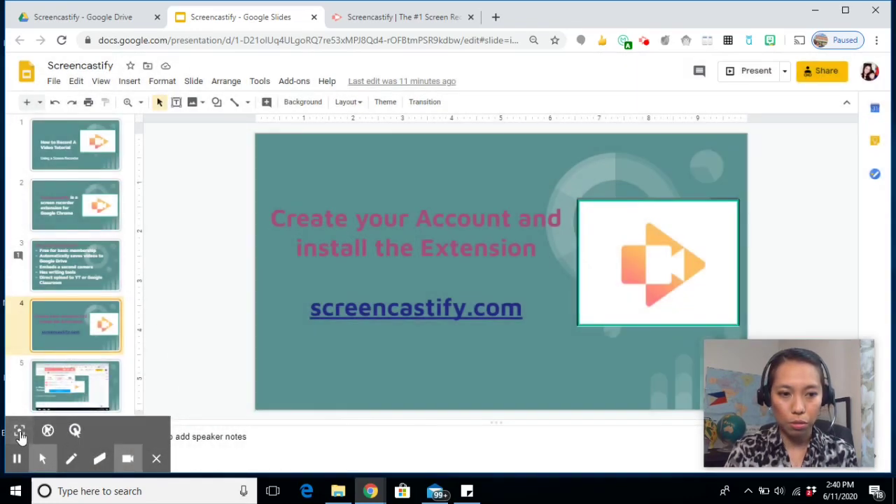
left_click(75, 429)
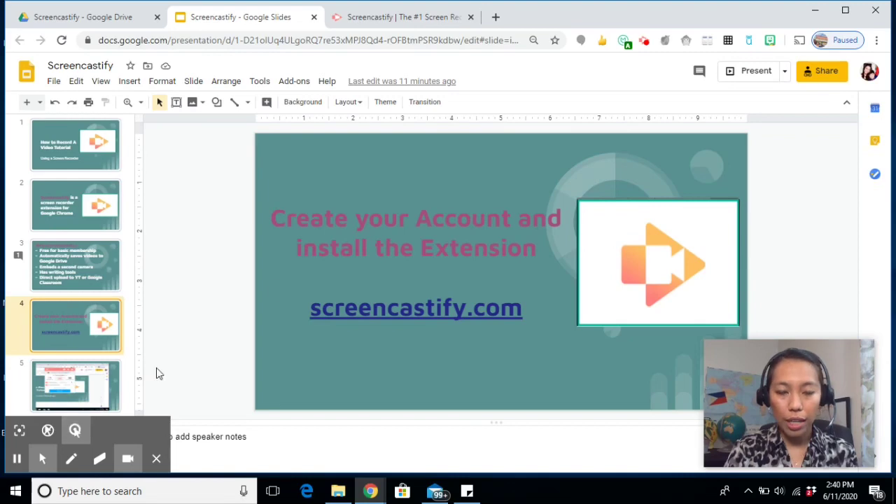
double_click(402, 219)
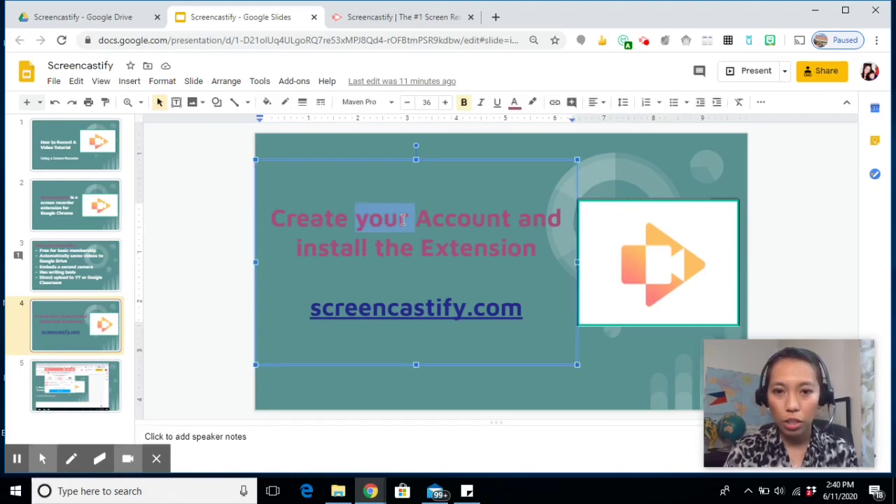
left_click(638, 176)
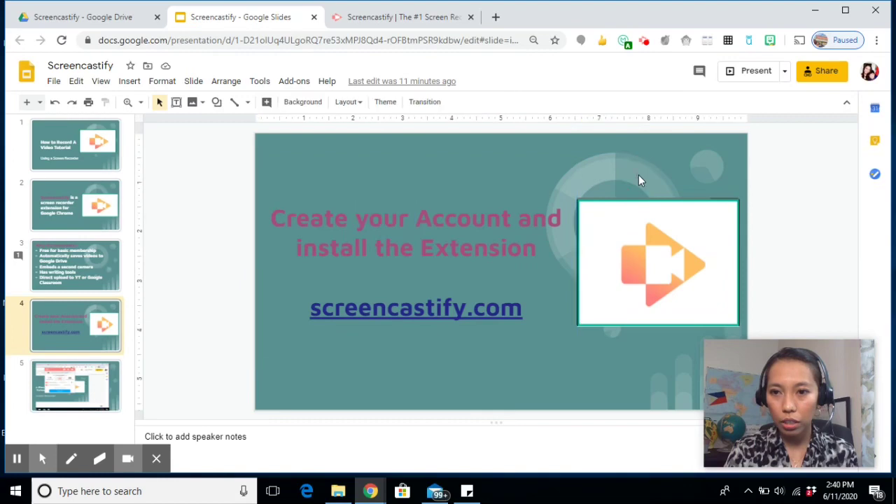
- Handwrite 'See page' in red above the slide 4 title using the Pen
left_click(72, 460)
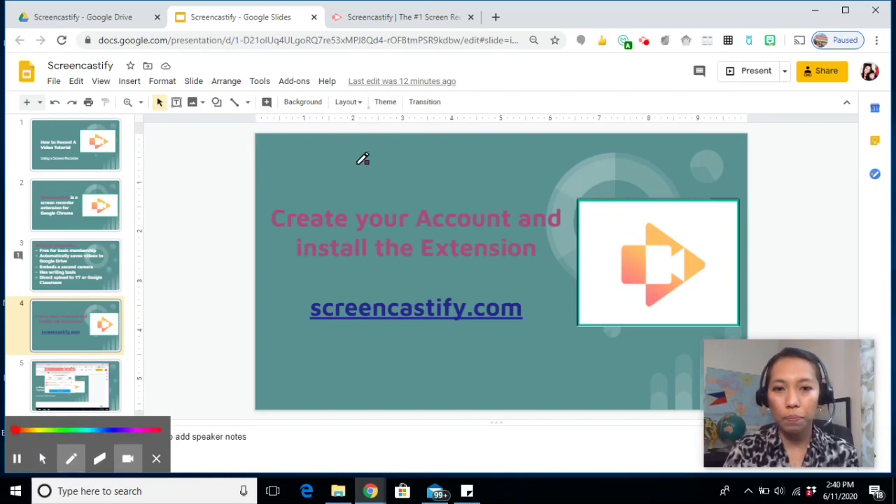
left_click_drag(364, 150, 413, 203)
left_click_drag(429, 170, 442, 165)
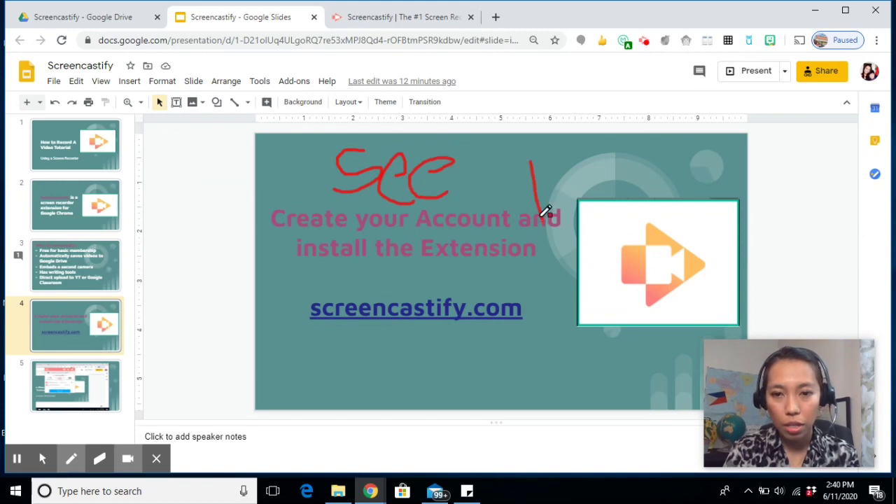
mouse_move(539, 200)
left_mouse_down()
mouse_move(565, 165)
mouse_move(660, 158)
left_mouse_up()
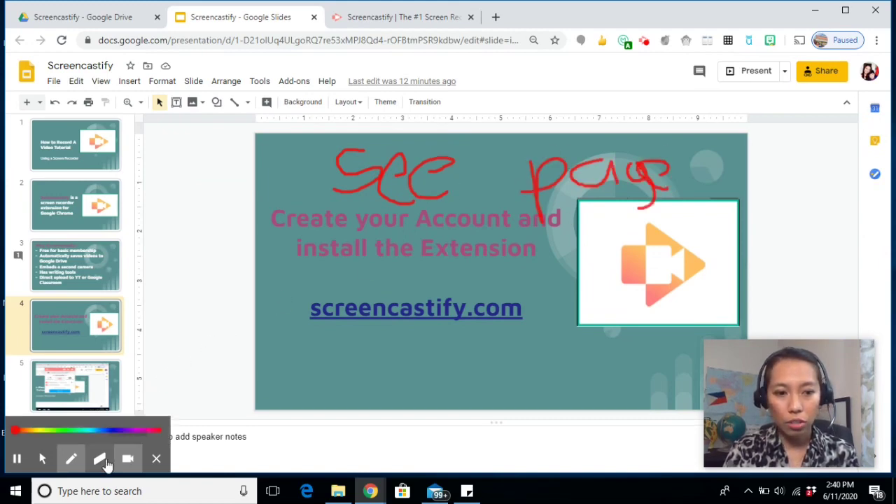
- Wipe out most of the red 'See page' strokes with the Eraser
left_click(99, 458)
mouse_move(402, 178)
left_mouse_down()
mouse_move(324, 178)
mouse_move(408, 148)
mouse_move(333, 158)
mouse_move(396, 166)
mouse_move(366, 190)
left_mouse_up()
mouse_move(457, 170)
left_mouse_down()
mouse_move(399, 200)
mouse_move(579, 184)
left_mouse_up()
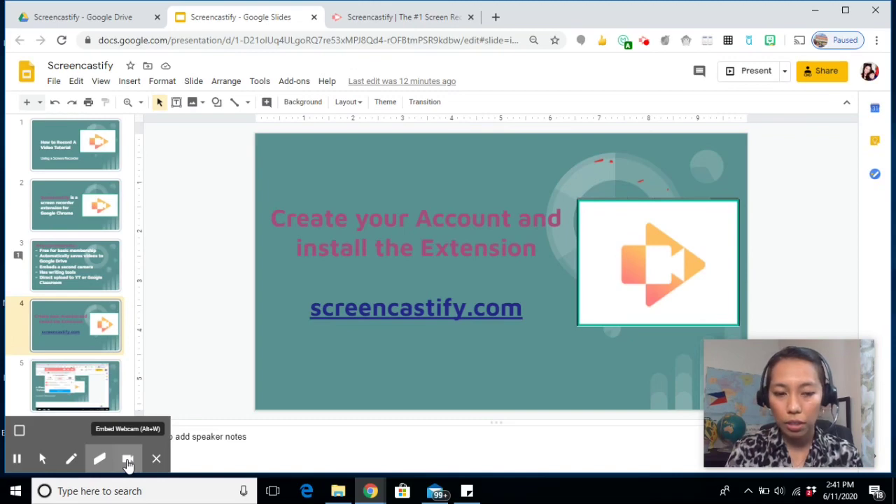
left_click(128, 464)
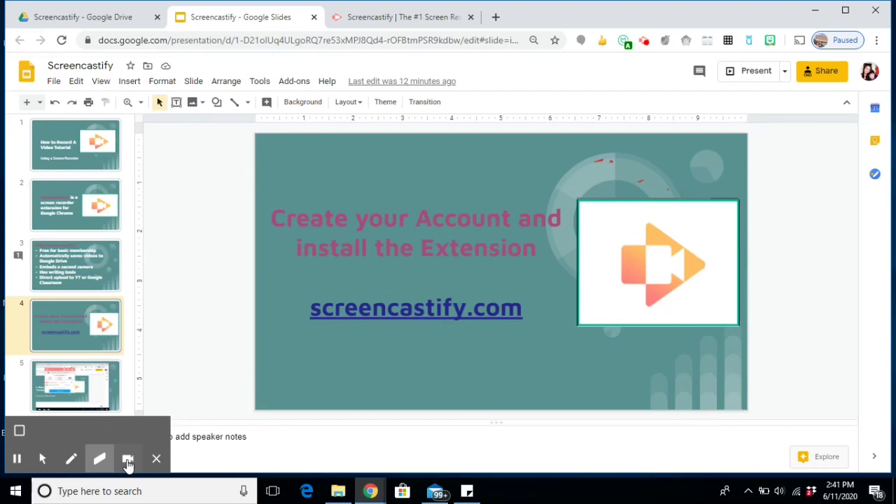
left_click(128, 464)
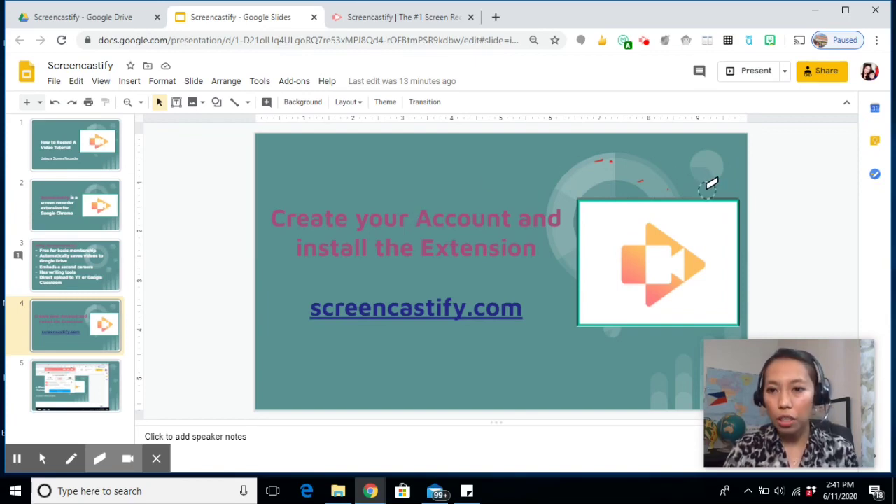
- Stop the recording and open My Recordings, showing the new 04:59, 87.7 MB recording first
left_click(644, 42)
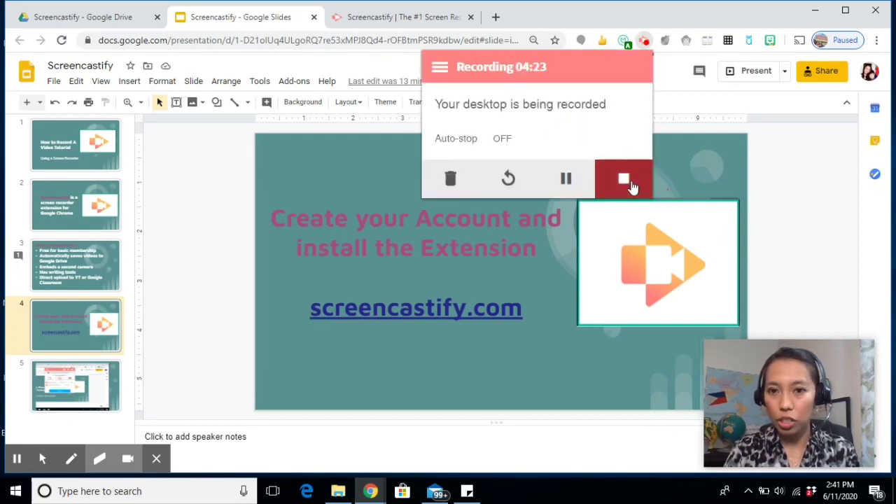
left_click(439, 67)
left_click(526, 110)
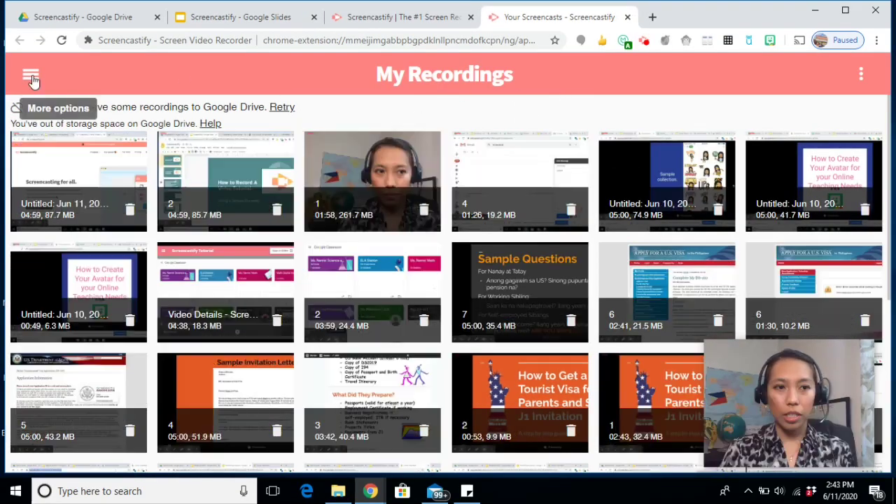
left_click(31, 74)
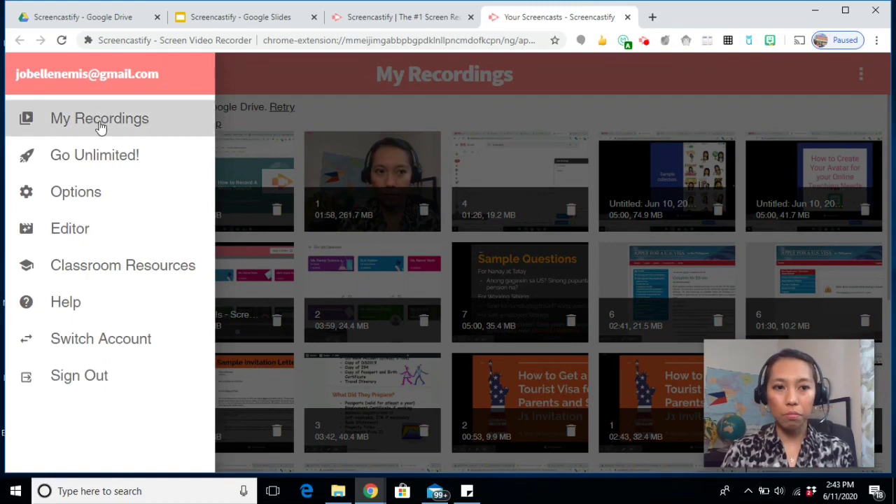
left_click(100, 119)
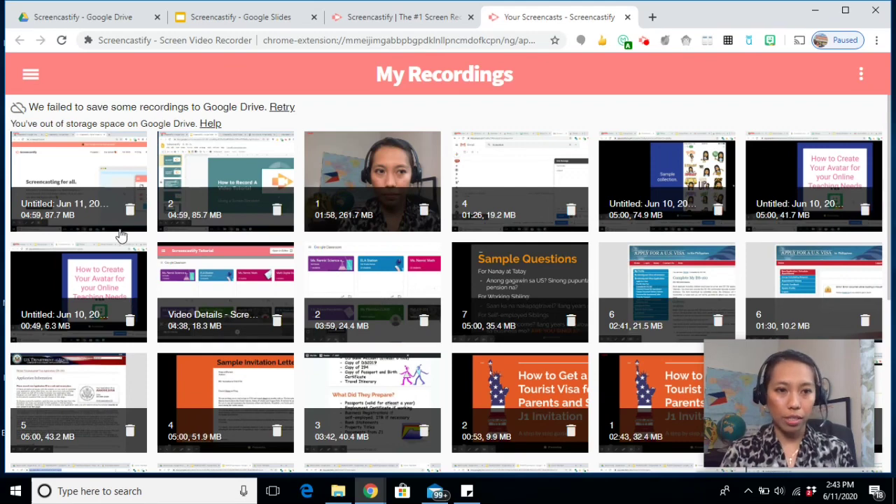
- Open 'Untitled: Jun 11, 2020 2:42 PM' from My Recordings so it plays on its Video Details page
left_click(115, 186)
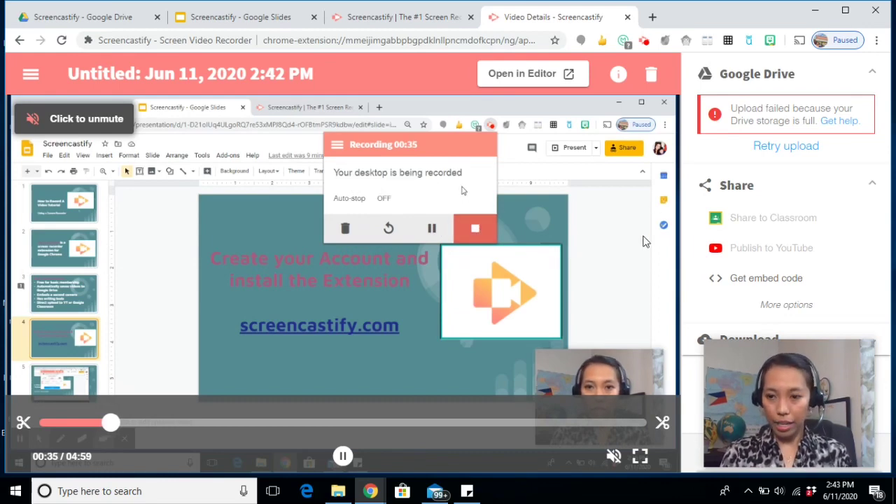
- Move the webcam bubble to the top, then start a Download and cancel the Save As dialog
mouse_move(793, 352)
left_click_drag(801, 353, 793, 78)
left_click(754, 378)
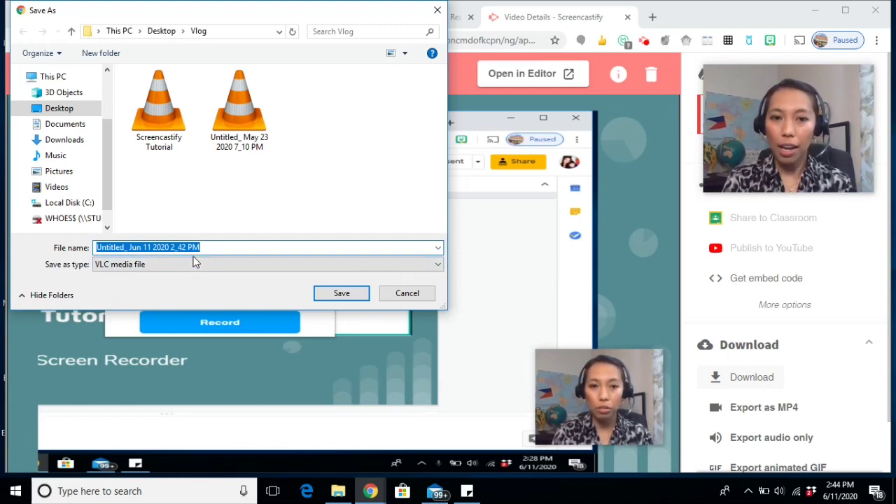
left_click(407, 294)
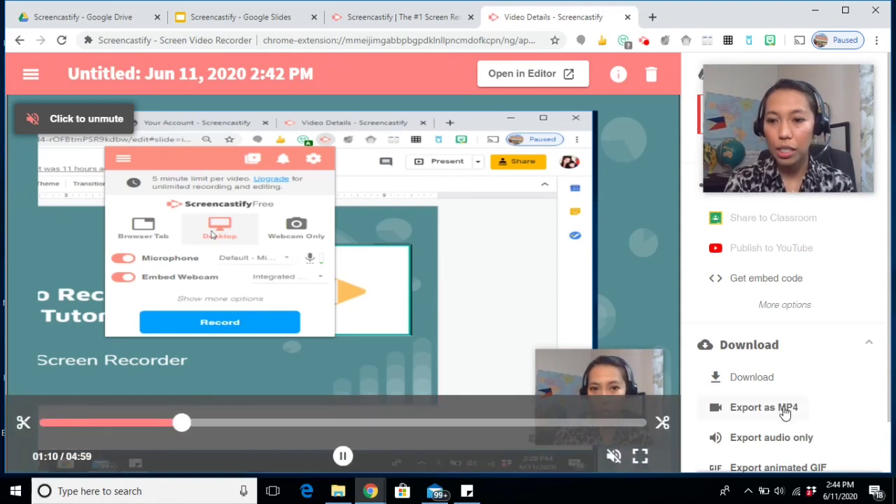
- Export the recording as MP4 and move the webcam bubble down the sidebar
left_click(785, 412)
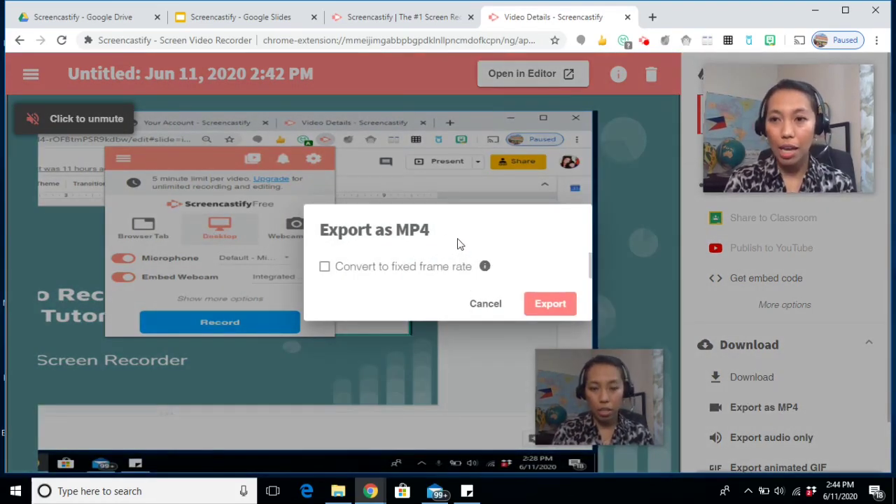
left_click(550, 306)
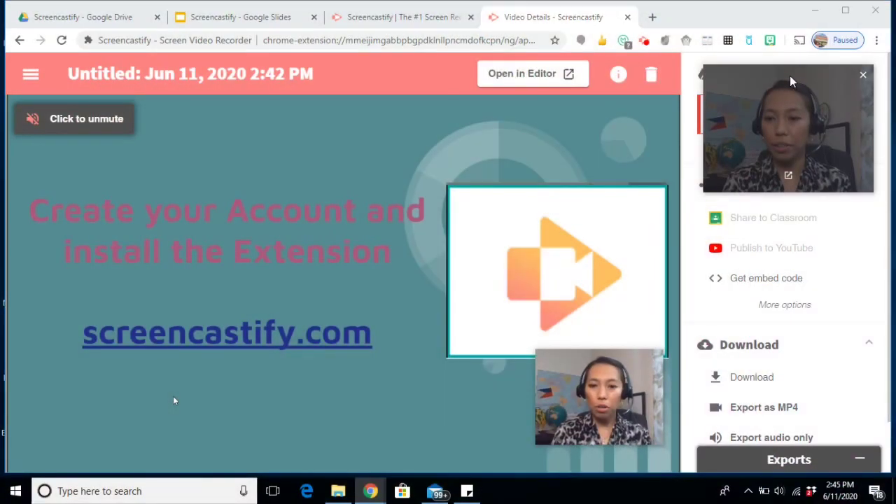
left_click_drag(790, 76, 792, 309)
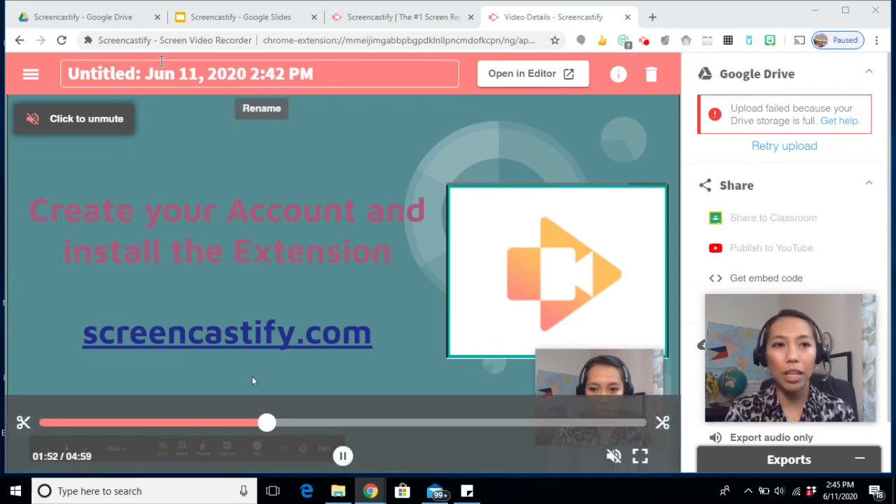
- In Google Drive, go to My Drive and open the Screencastify folder listing recordings like 1.webm
left_click(91, 17)
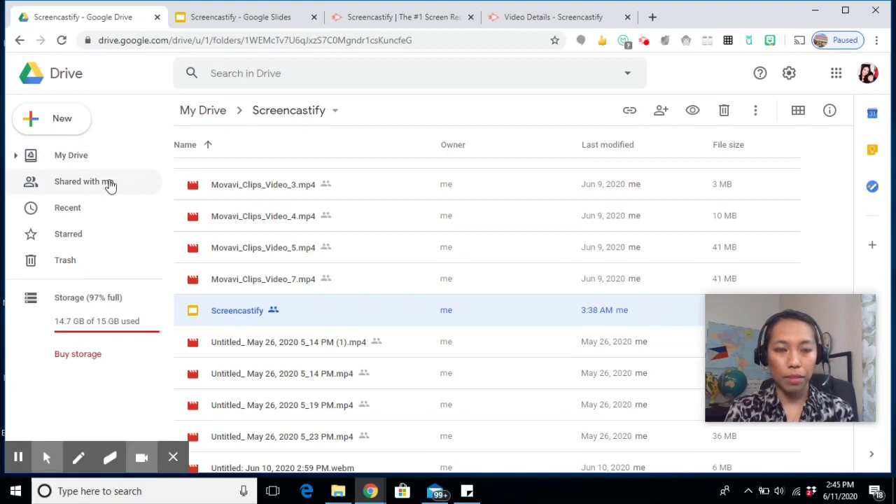
left_click(213, 113)
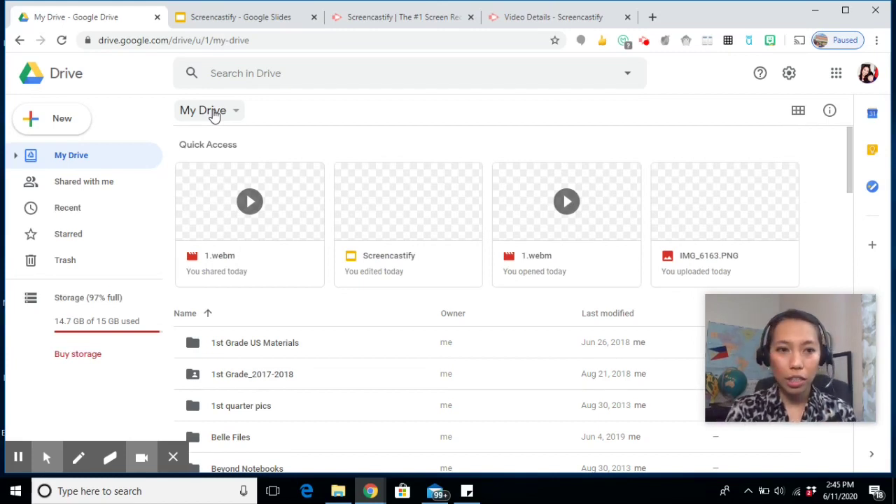
scroll(249, 215, "down", 5)
double_click(252, 216)
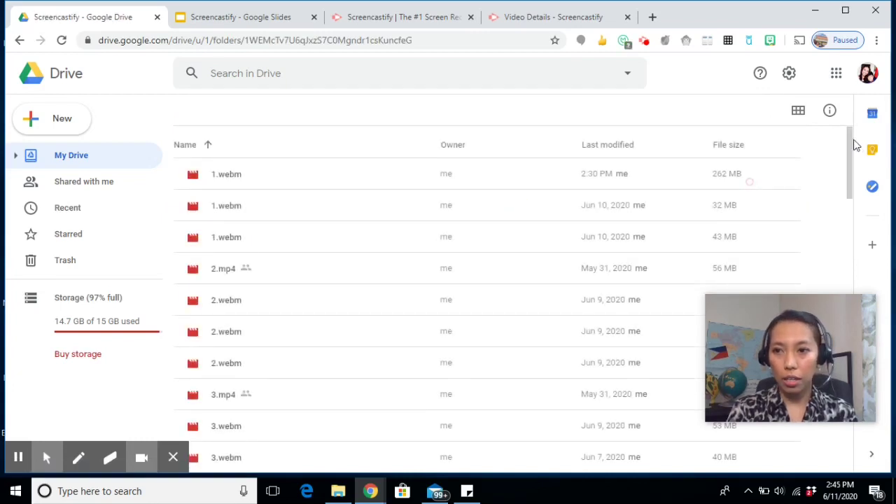
mouse_move(849, 140)
left_mouse_down()
mouse_move(852, 228)
mouse_move(849, 140)
left_mouse_up()
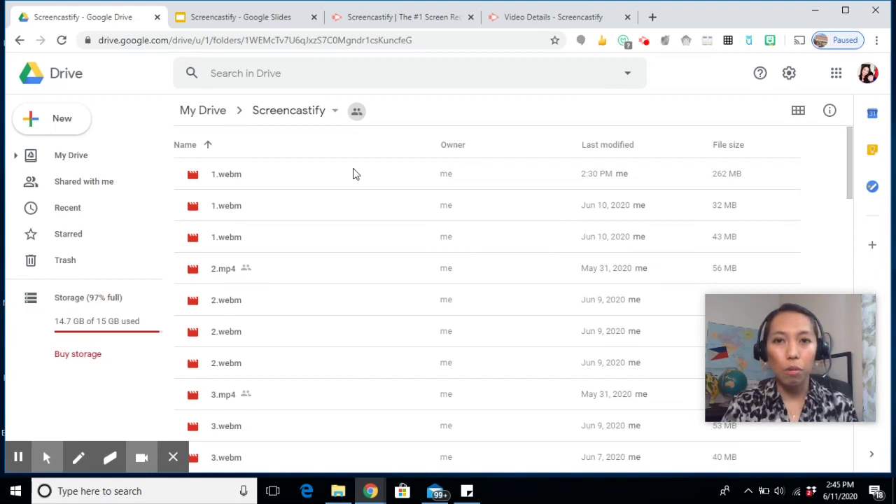
- Return to the Video Details page for 'Untitled: Jun 11, 2020 2:42 PM' and move the webcam bubble lower
left_click(260, 14)
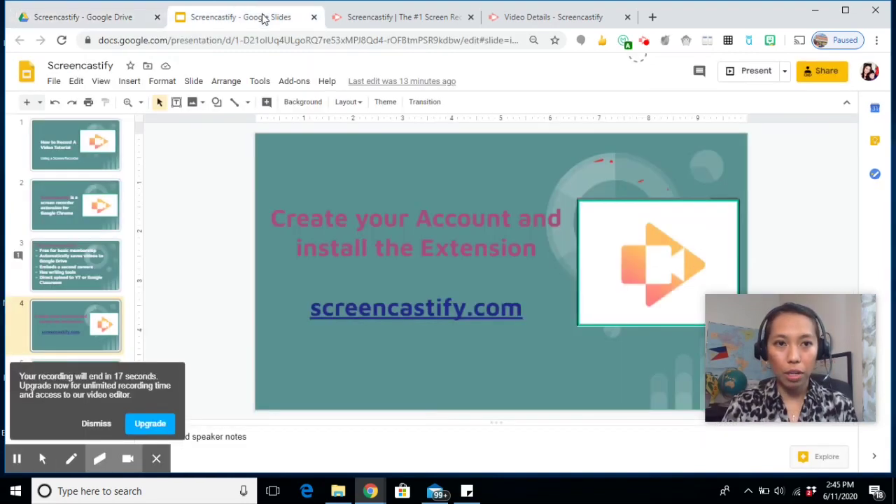
left_click(381, 13)
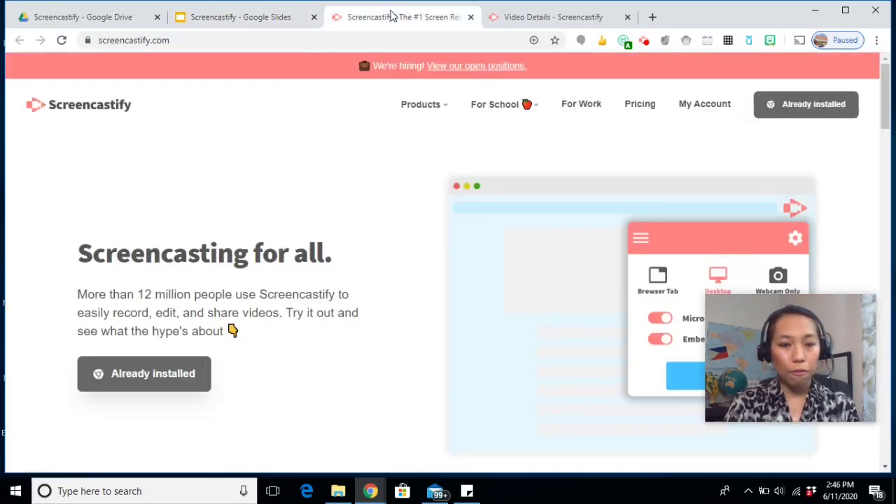
left_click(557, 19)
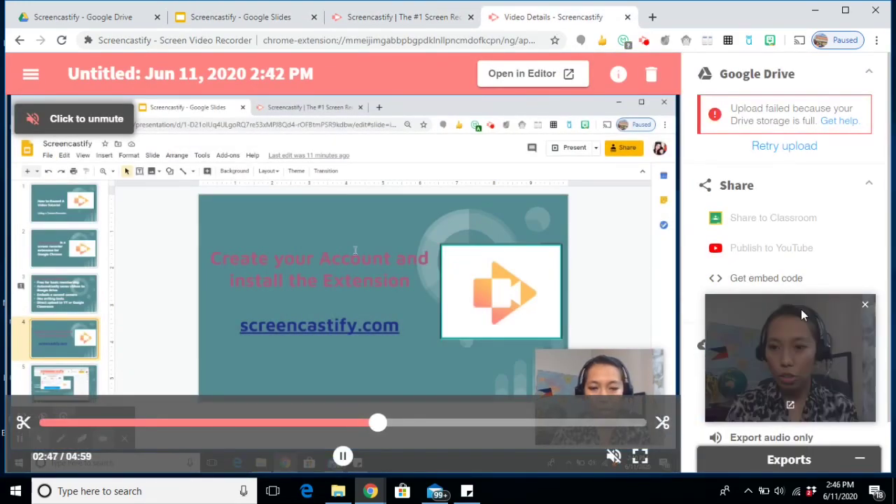
left_click_drag(804, 307, 802, 354)
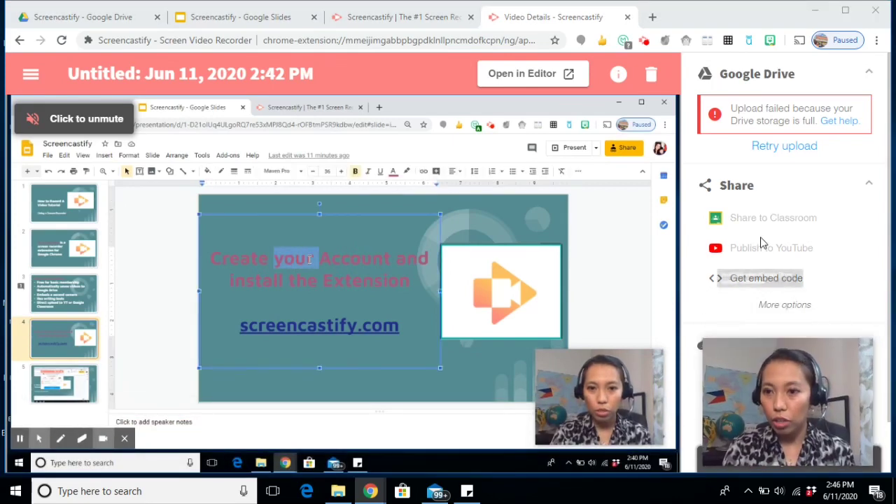